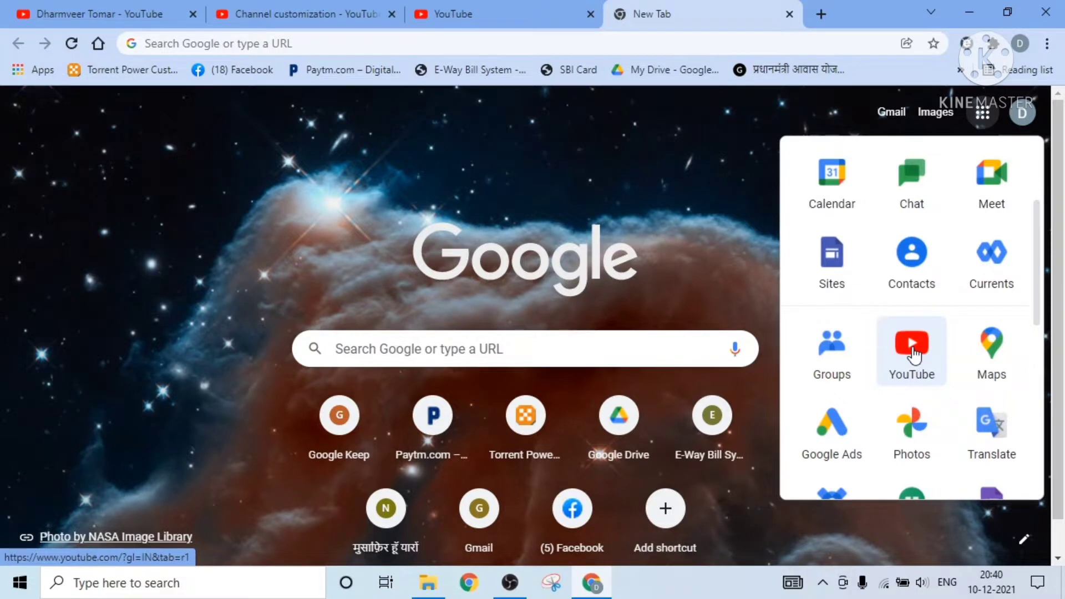
# Step: Open your channel's page from the YouTube home page and go to its channel customization in YouTube Studio
pyautogui.click(488, 22)
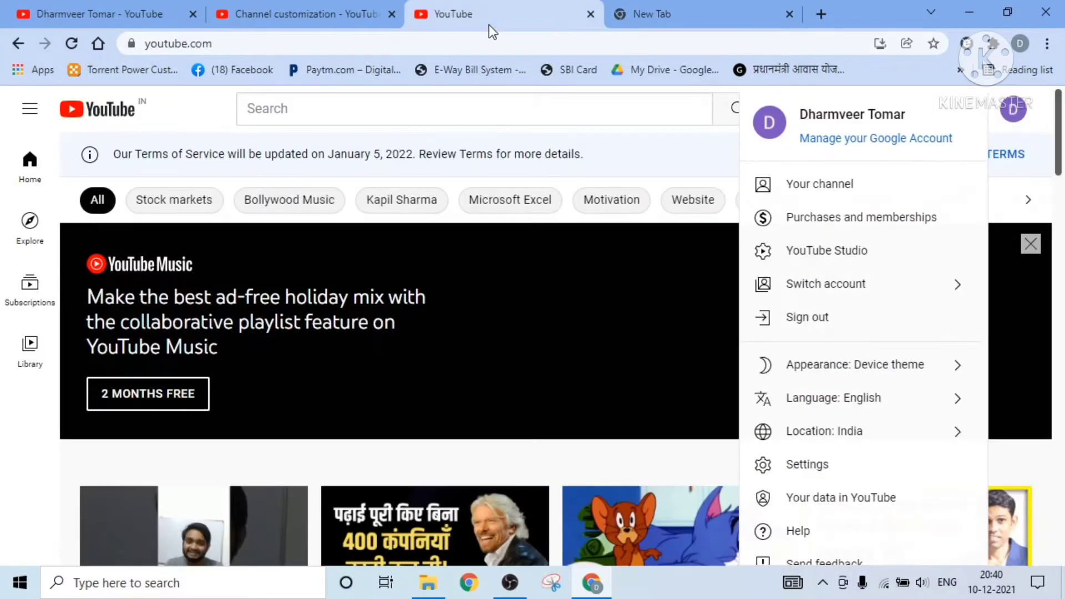
pyautogui.click(705, 171)
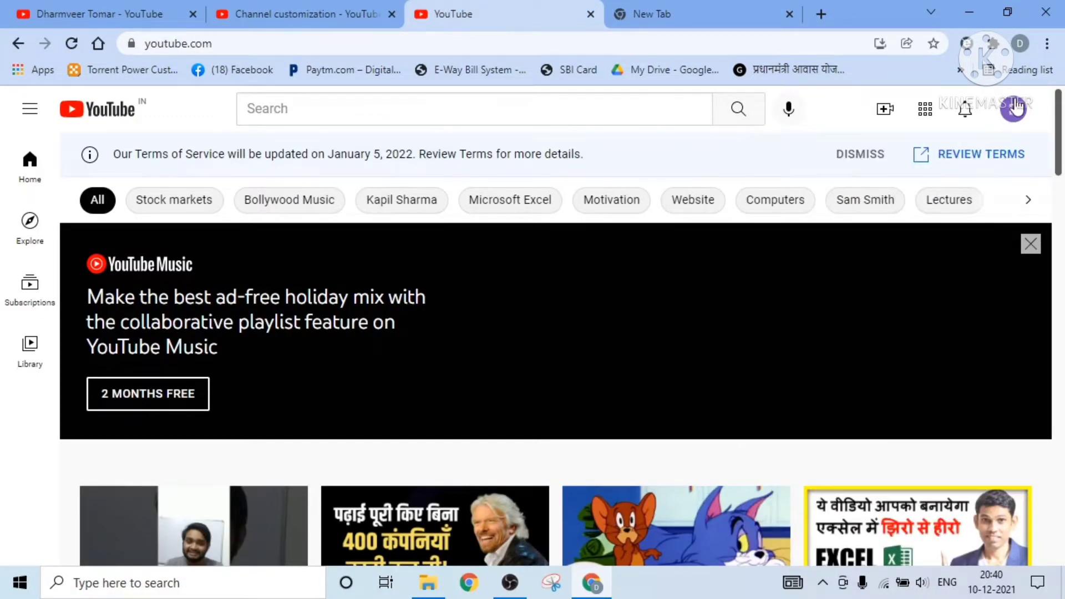
pyautogui.click(1015, 111)
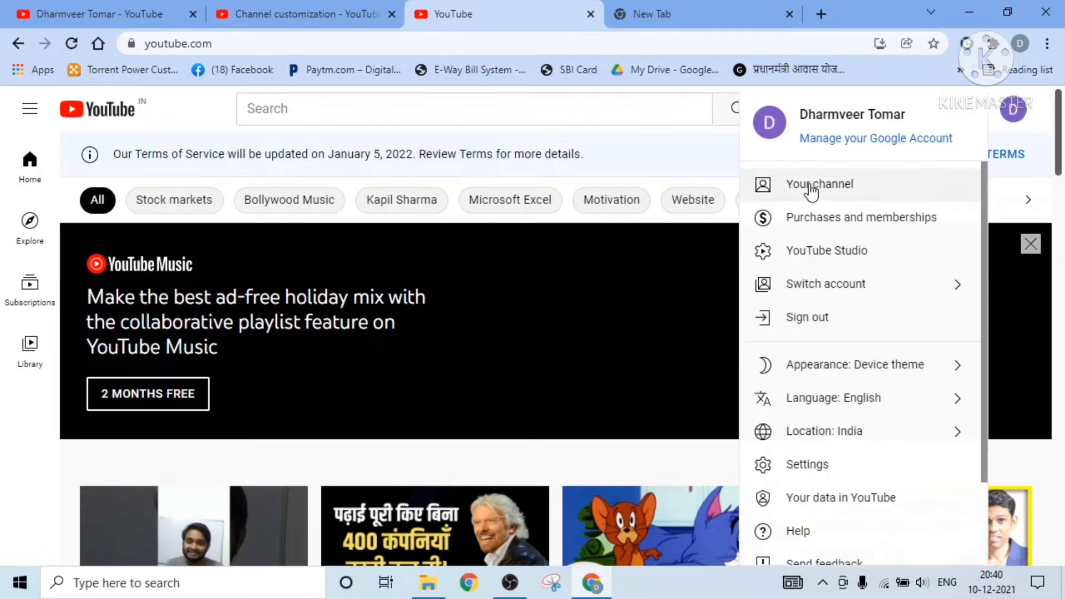
pyautogui.click(811, 186)
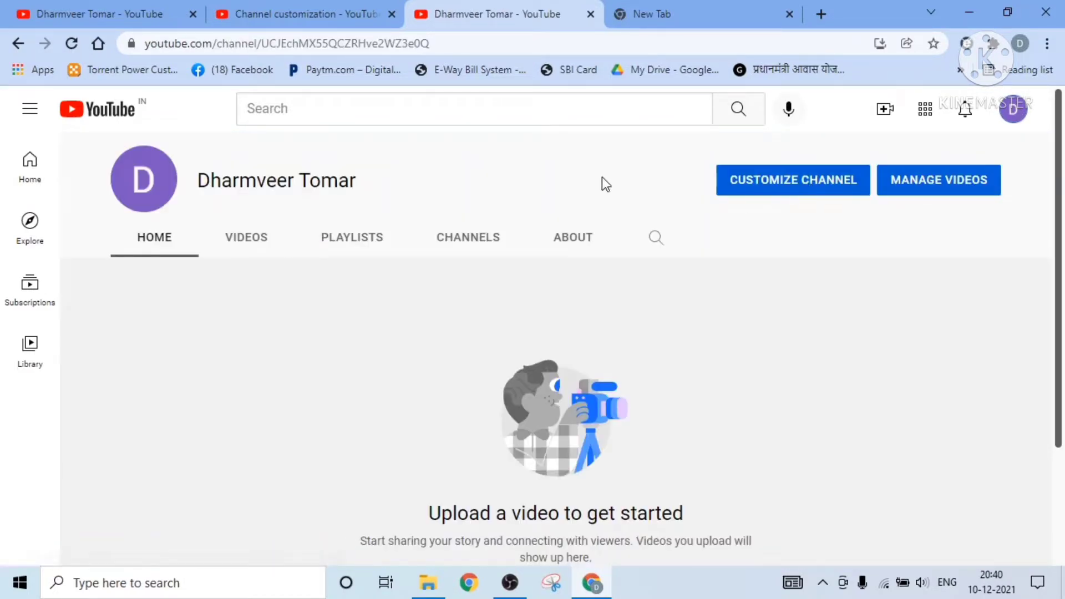
pyautogui.click(792, 197)
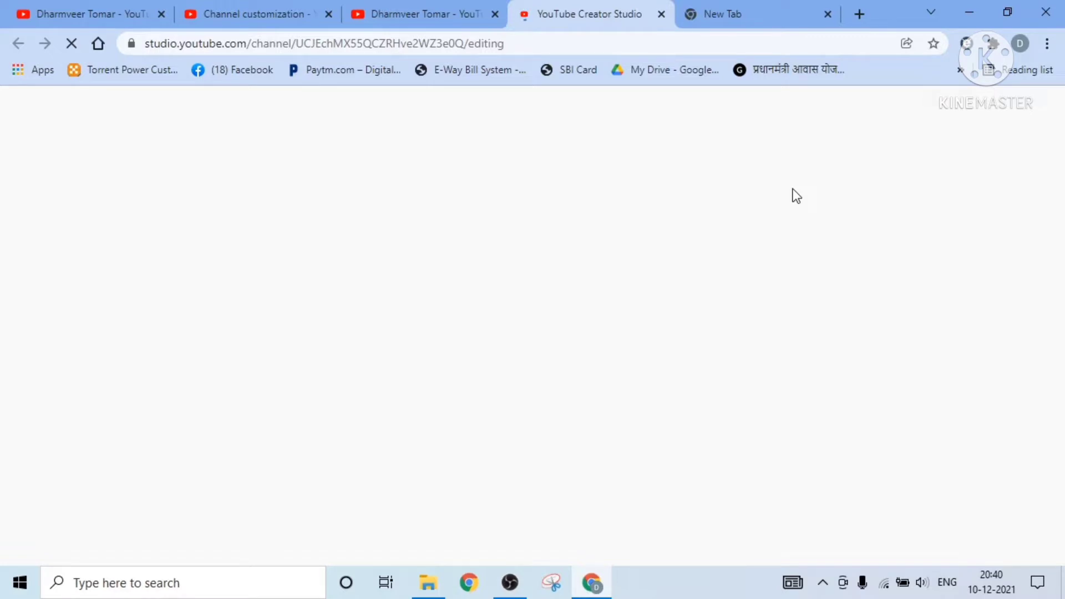
pyautogui.click(377, 13)
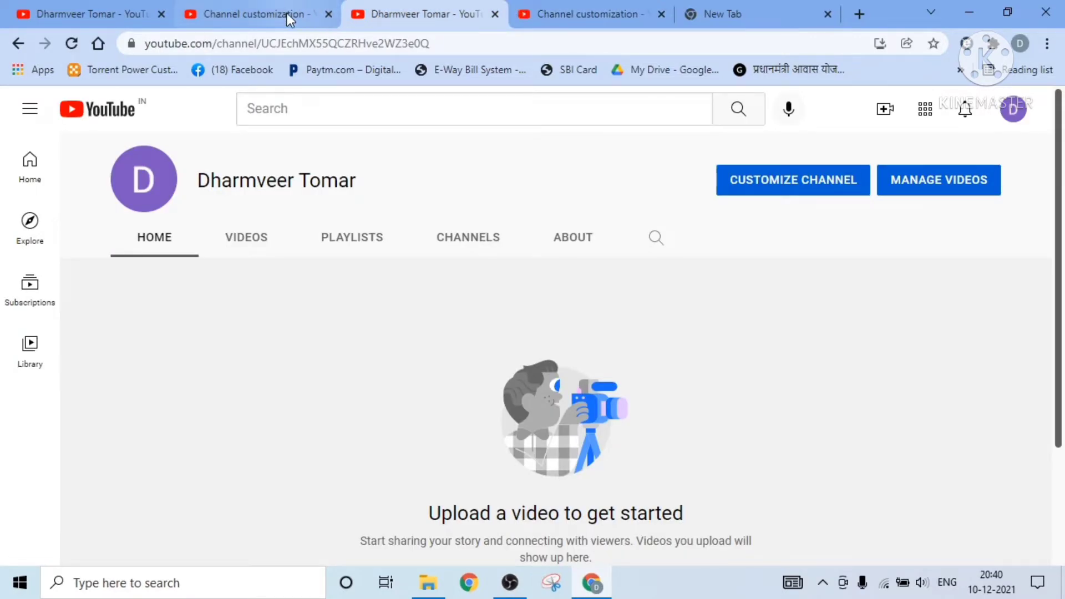
pyautogui.click(288, 17)
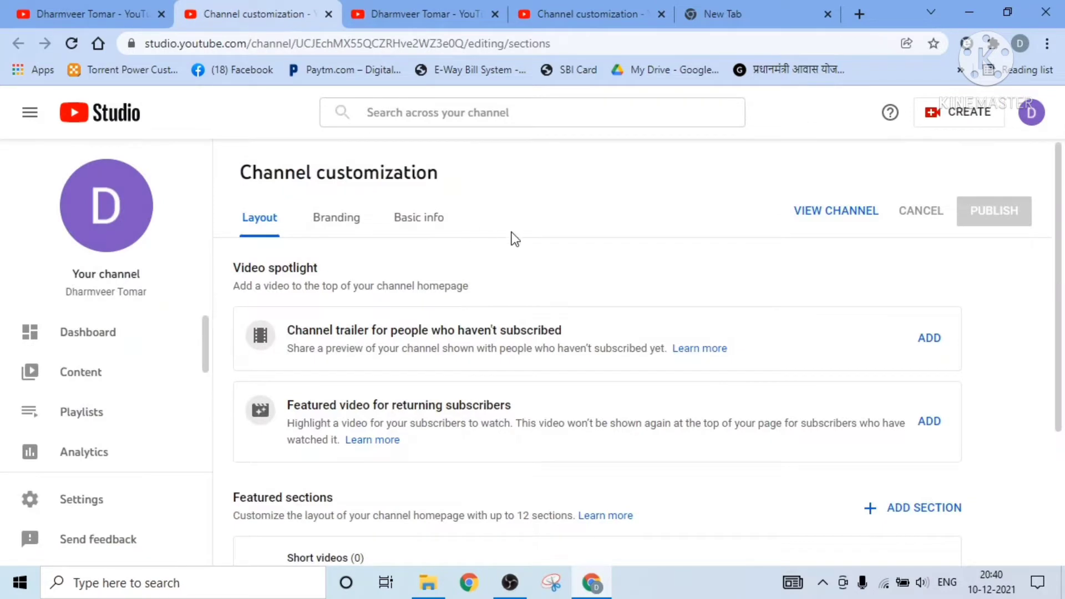
# Step: Open the Community section of the channel's Studio settings
pyautogui.scroll(-2, 516, 238)
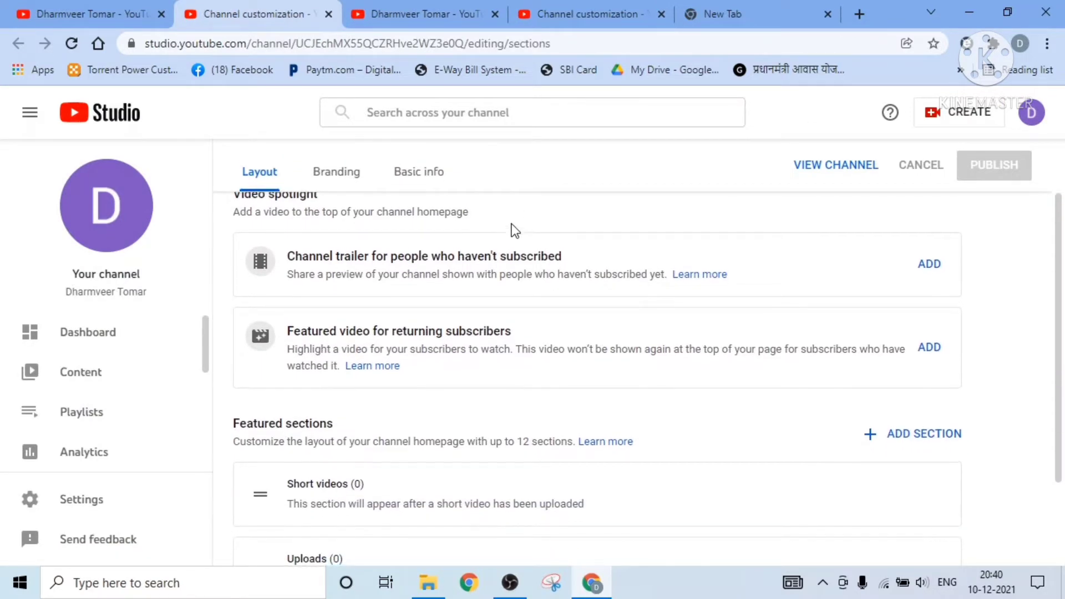
pyautogui.scroll(1, 515, 230)
pyautogui.scroll(1, 516, 231)
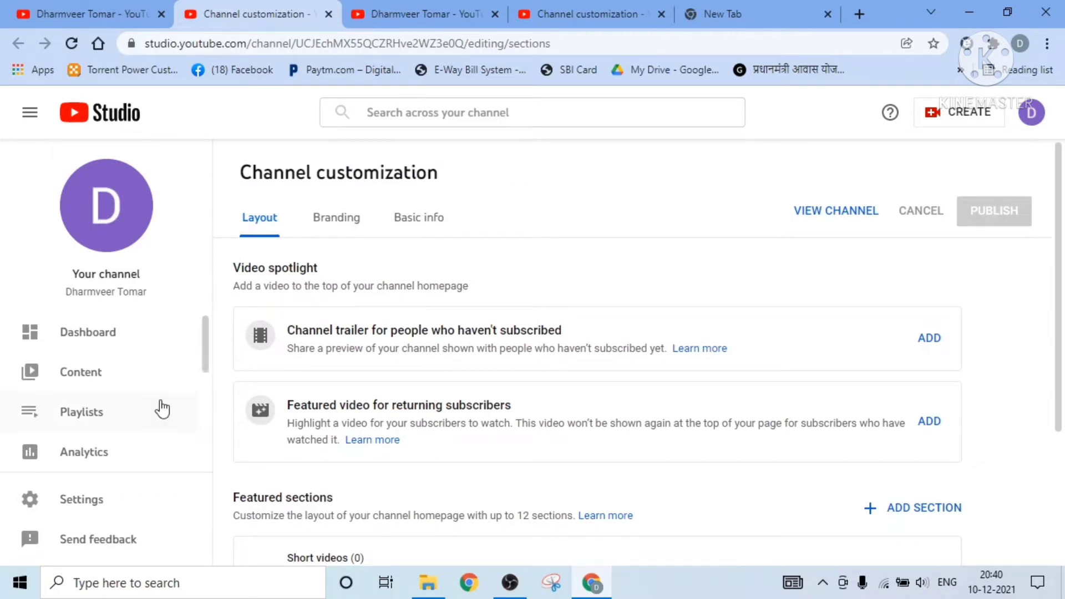
pyautogui.scroll(-4, 147, 413)
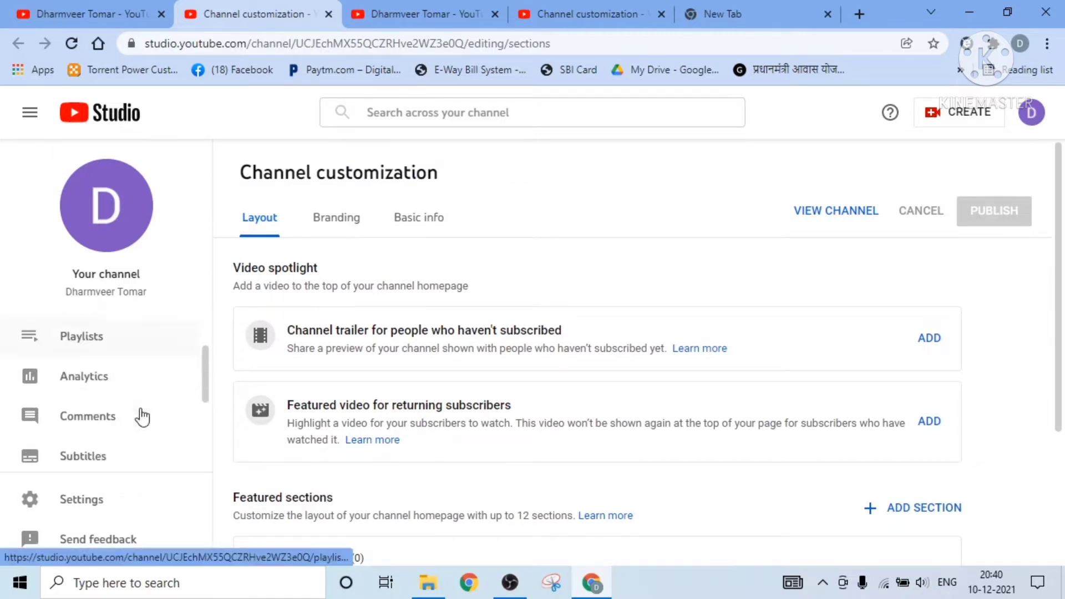
pyautogui.click(78, 506)
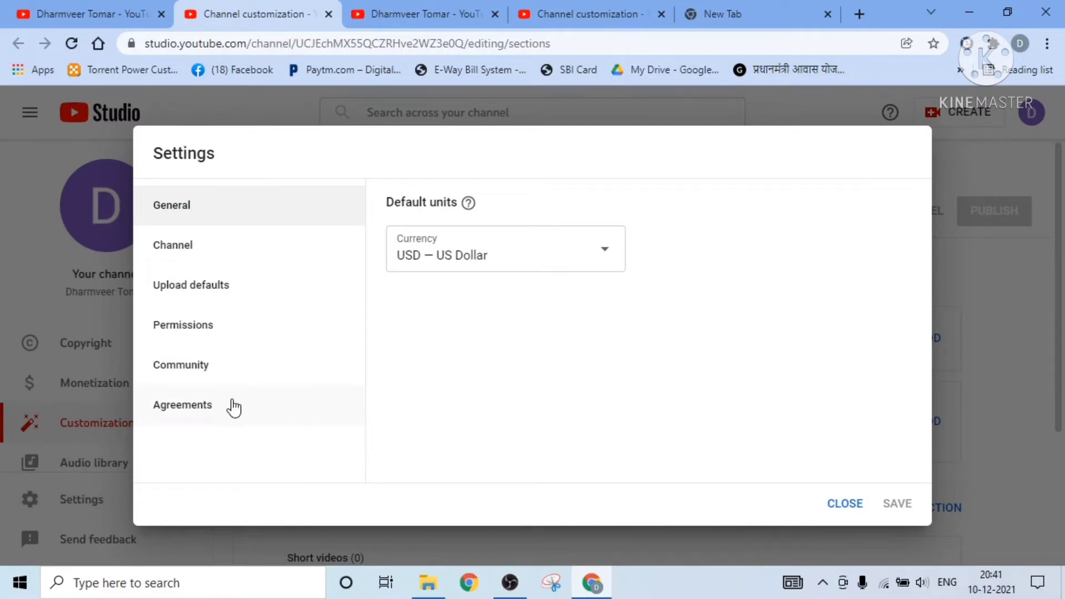
pyautogui.click(176, 371)
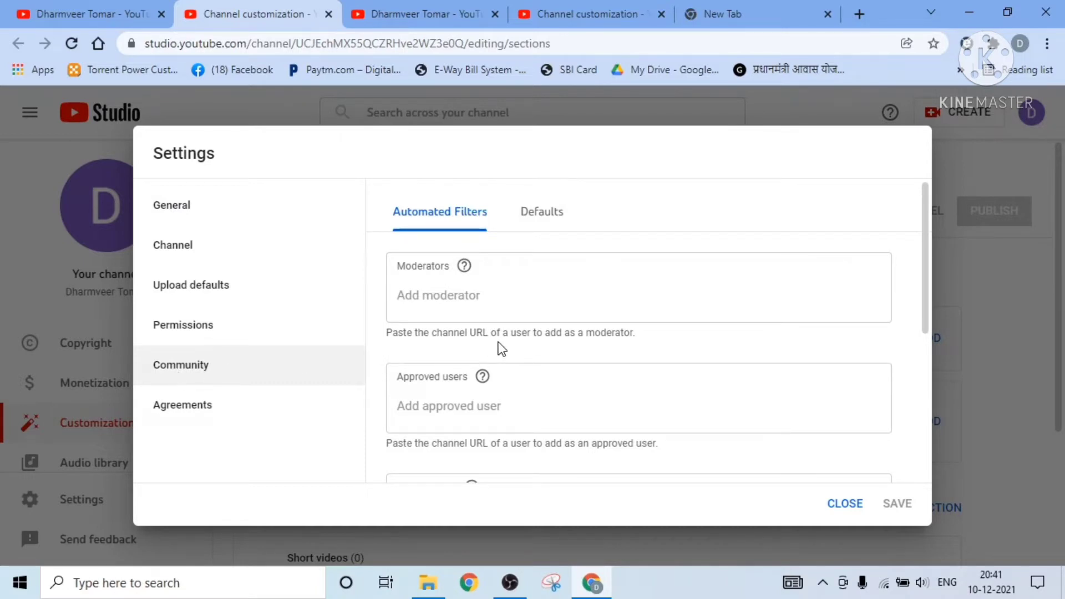
# Step: Review the automated filters for community comments and enable Block links
pyautogui.scroll(-1, 498, 343)
pyautogui.scroll(-5, 498, 341)
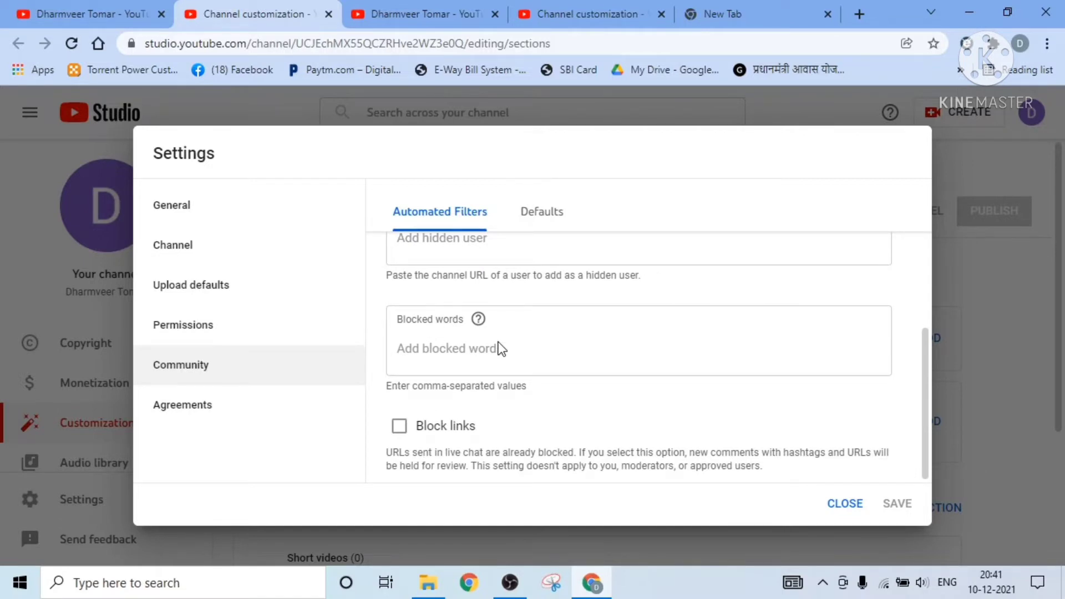
pyautogui.scroll(3, 498, 348)
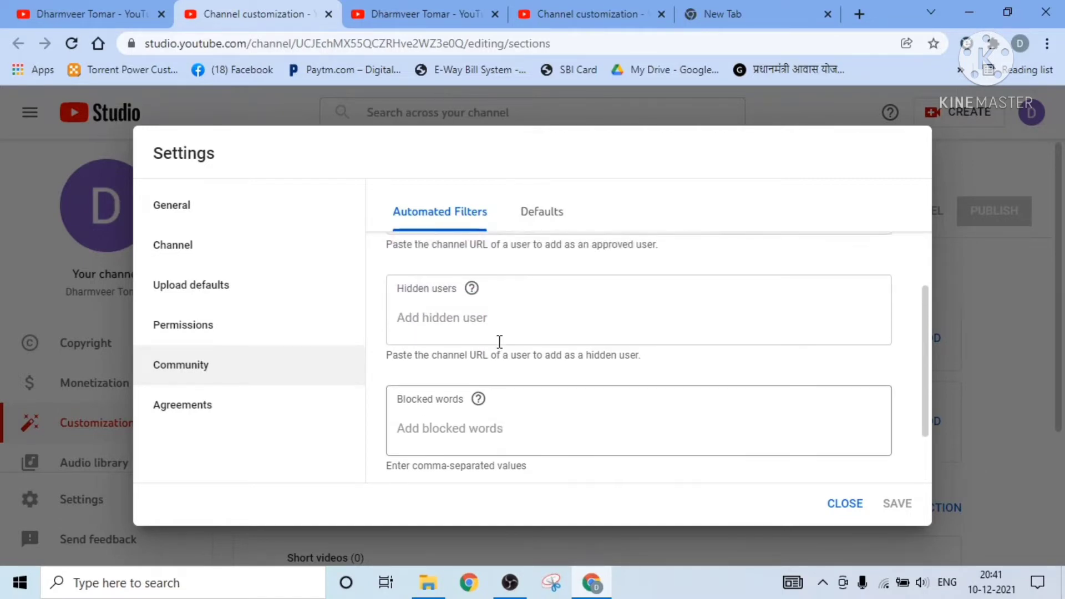
pyautogui.scroll(2, 499, 341)
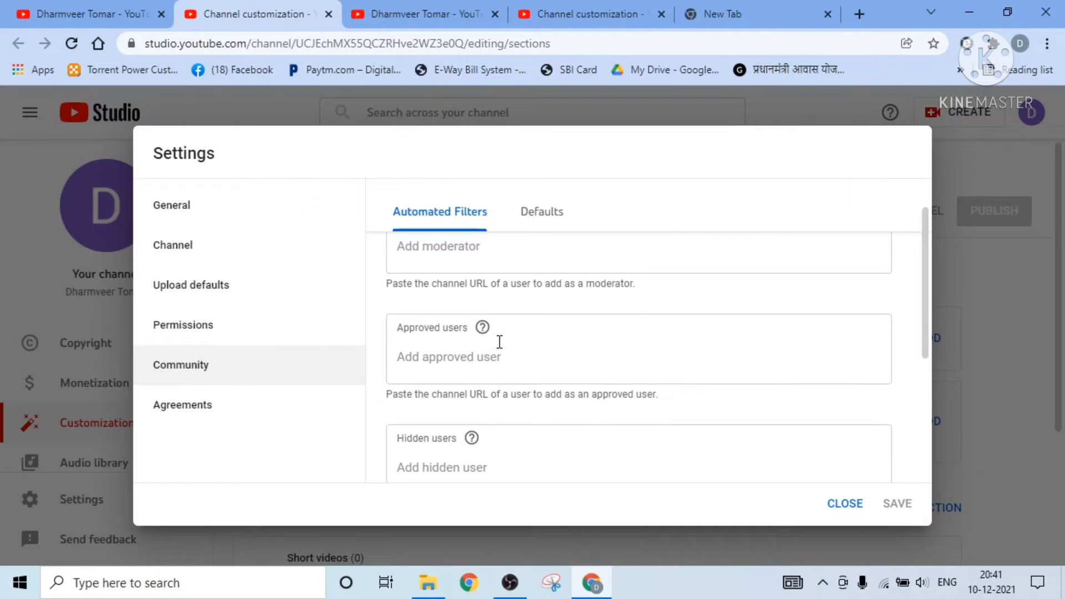
pyautogui.scroll(-3, 499, 342)
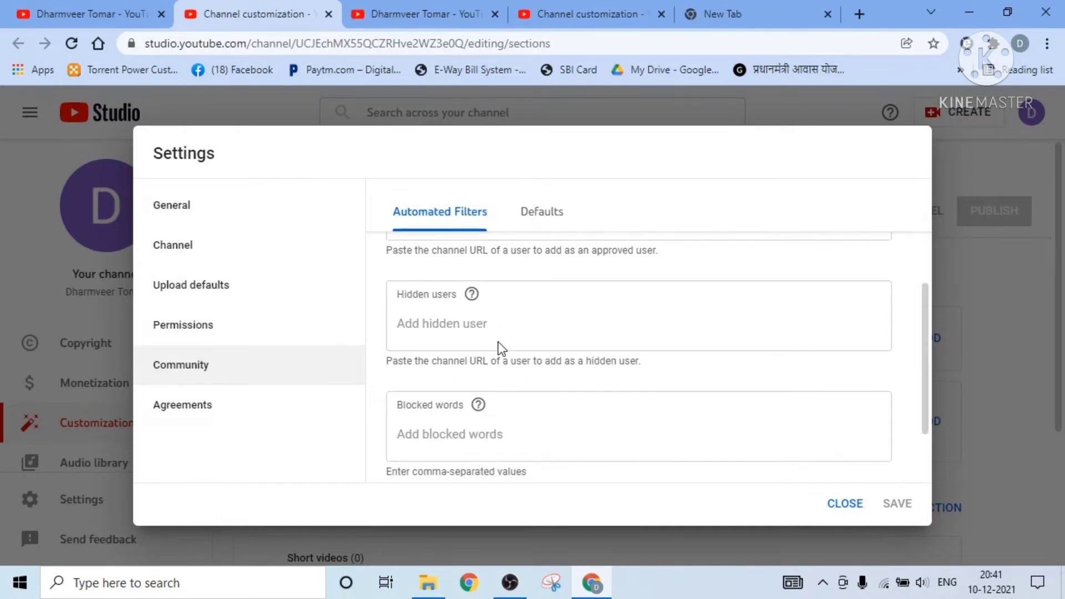
pyautogui.scroll(-1, 501, 347)
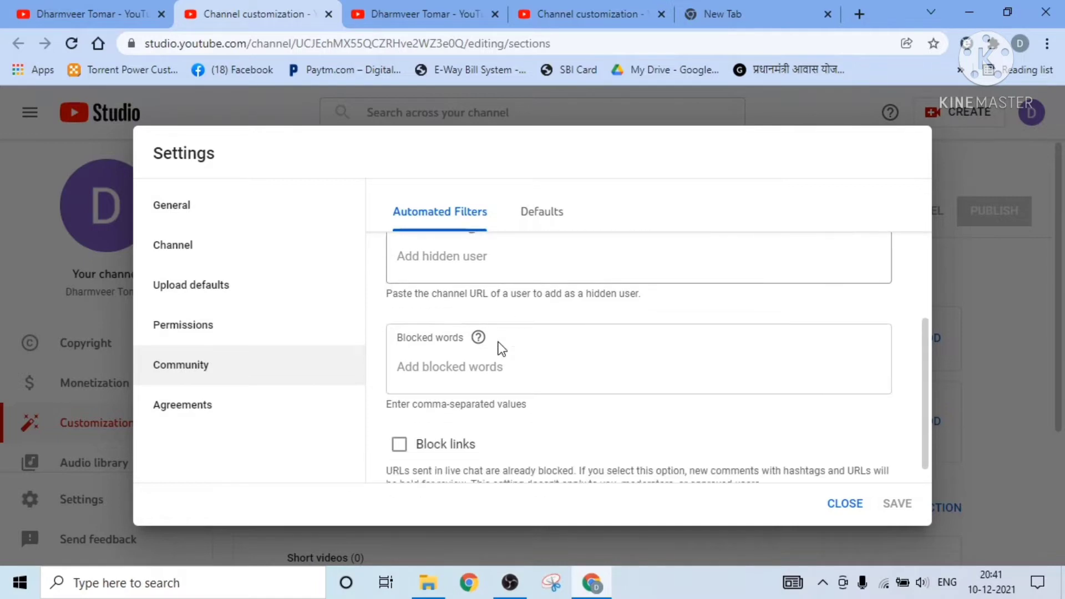
pyautogui.click(428, 366)
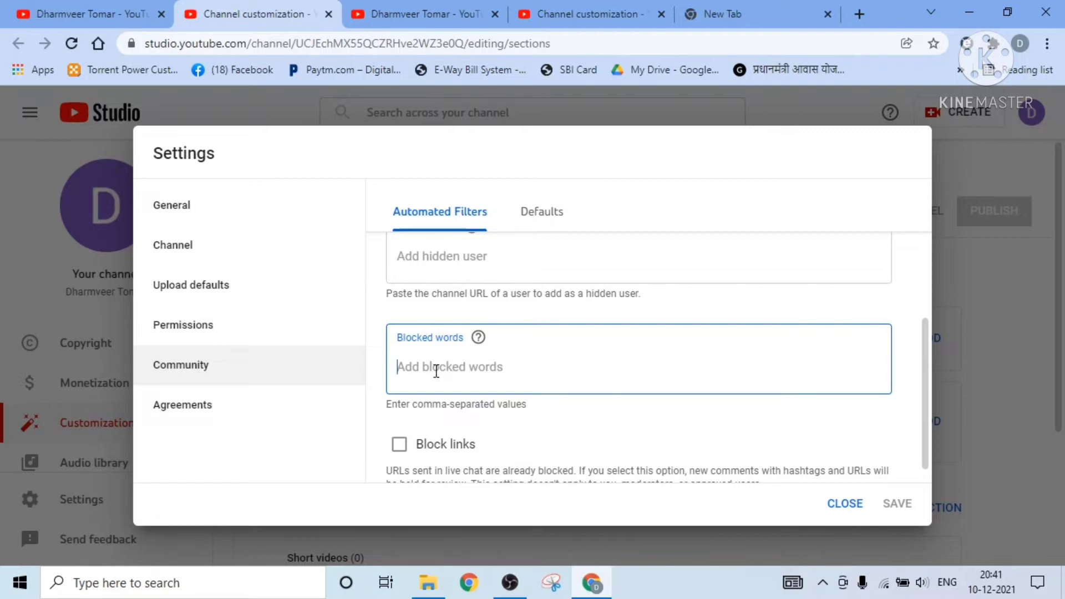
pyautogui.scroll(-1, 437, 371)
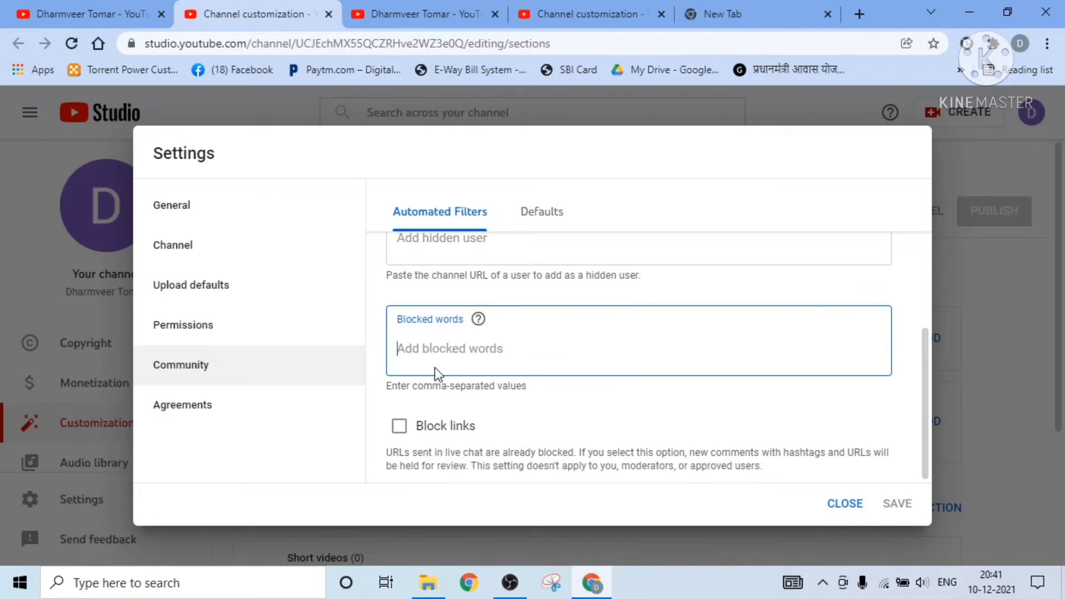
pyautogui.click(405, 430)
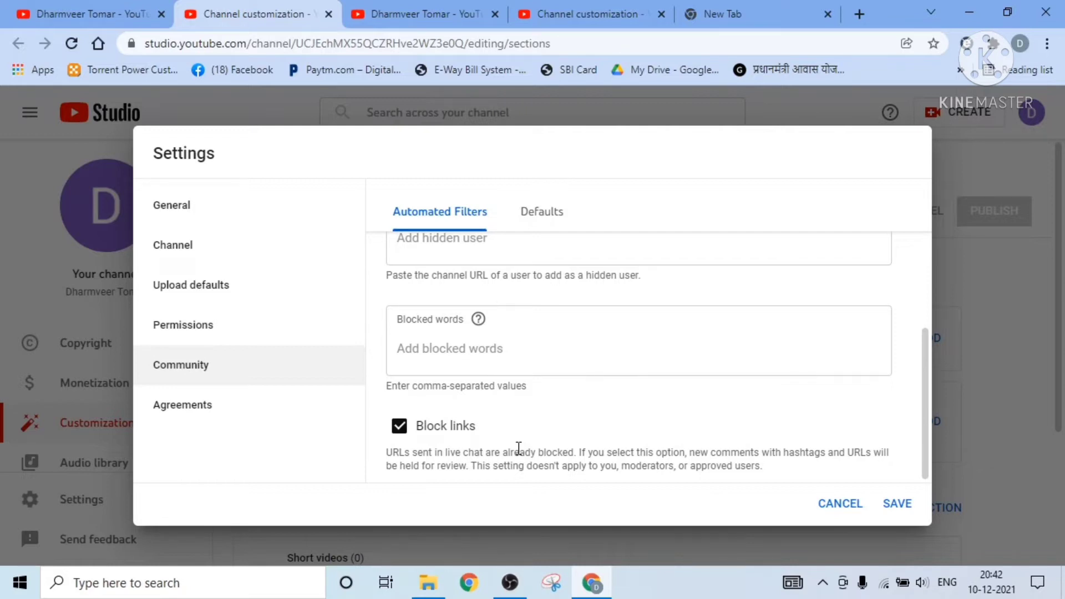
# Step: In the community defaults, set comments on new videos to Hold potentially inappropriate comments for review
pyautogui.scroll(5, 519, 448)
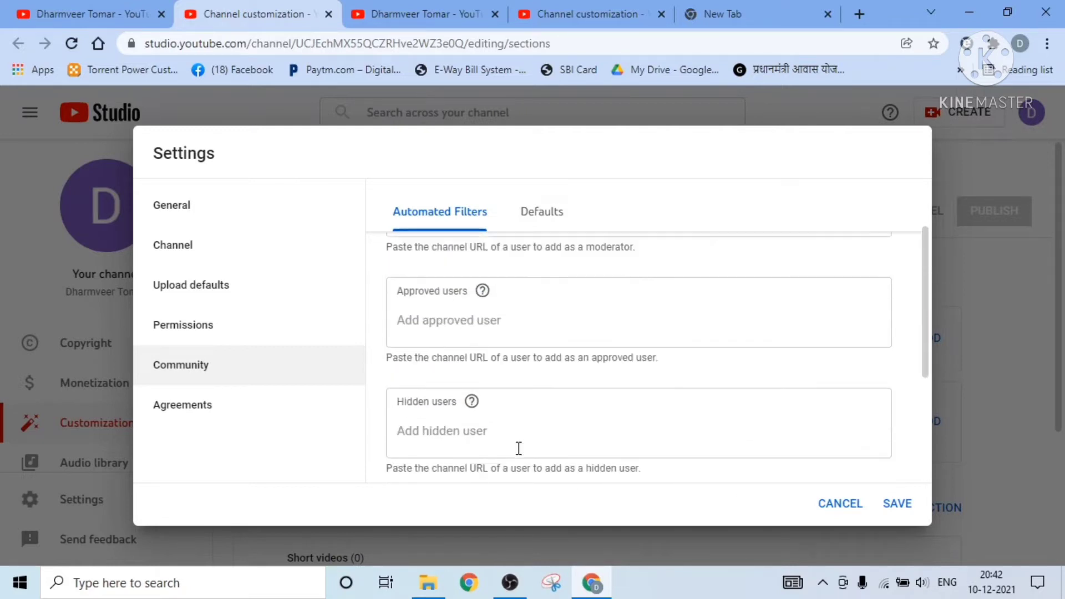
pyautogui.click(557, 221)
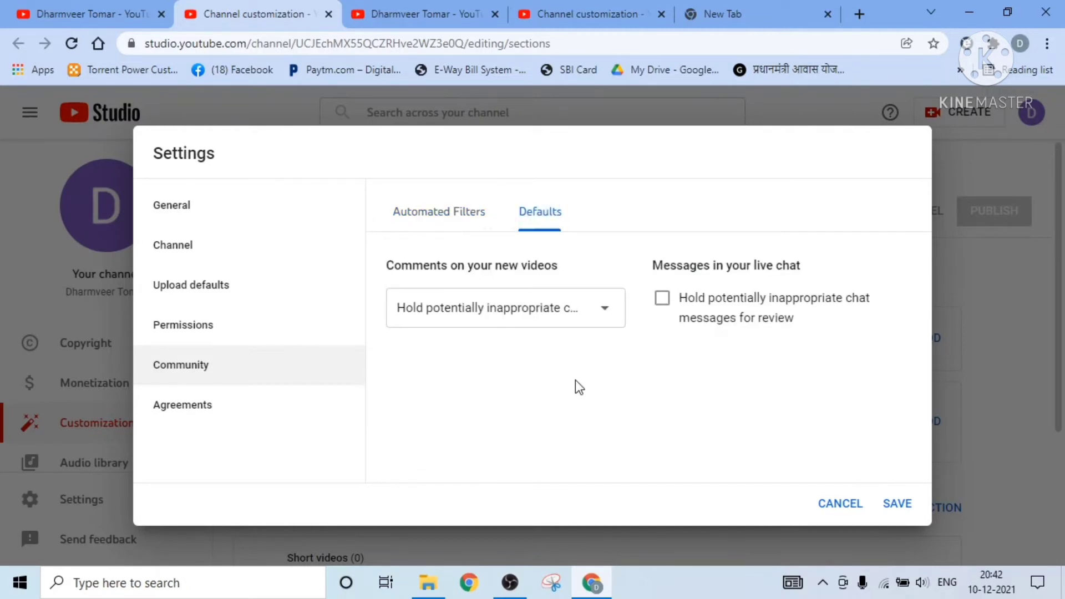
pyautogui.click(606, 312)
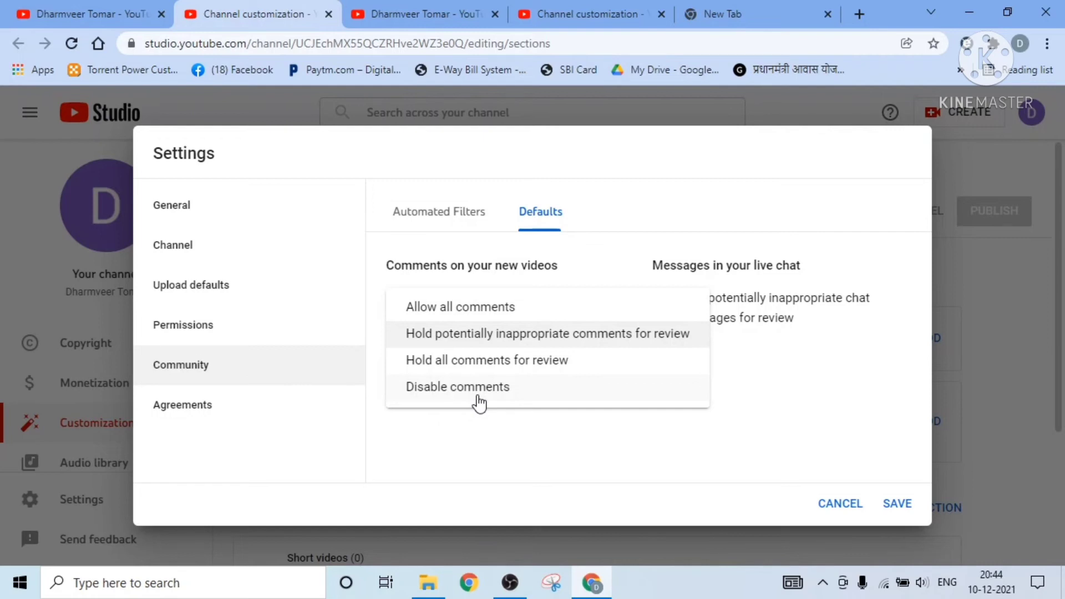
pyautogui.click(478, 442)
pyautogui.click(609, 311)
pyautogui.click(519, 336)
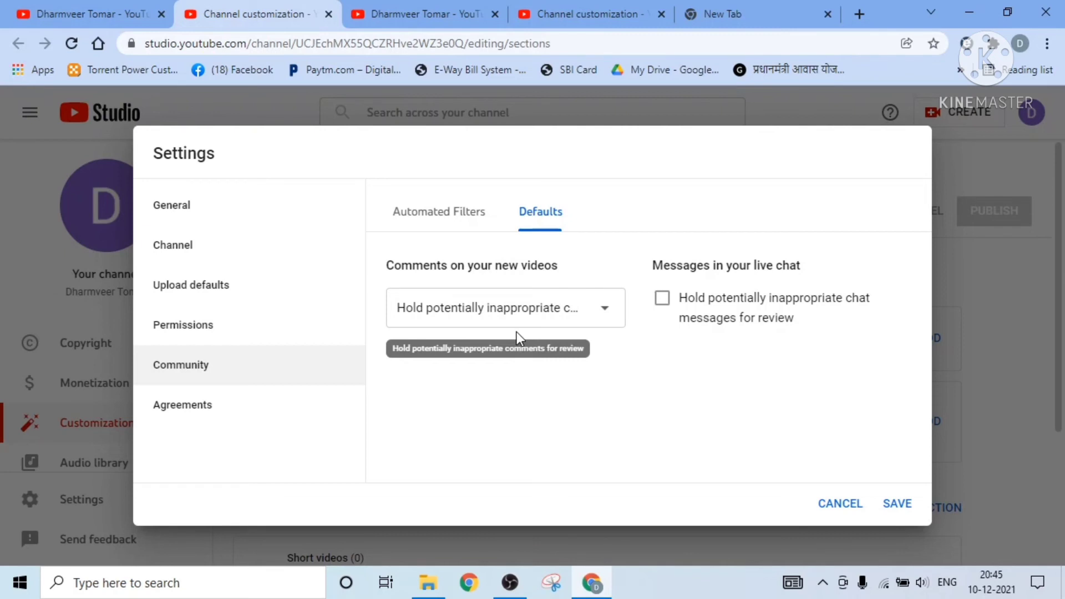
# Step: Return to the automated filters and review them down to the Block links option
pyautogui.click(429, 223)
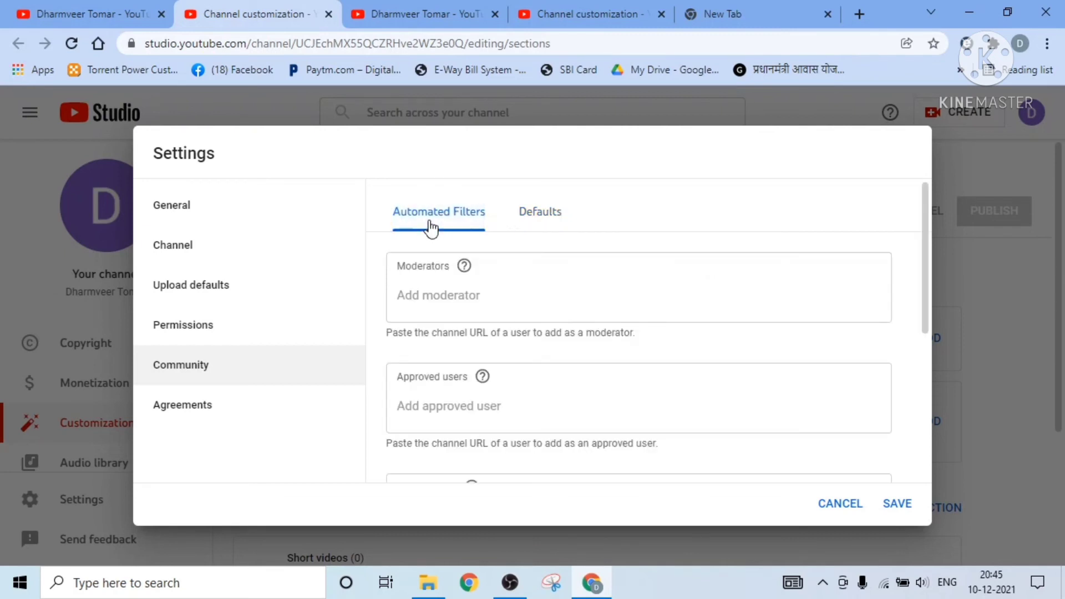
pyautogui.scroll(-2, 539, 429)
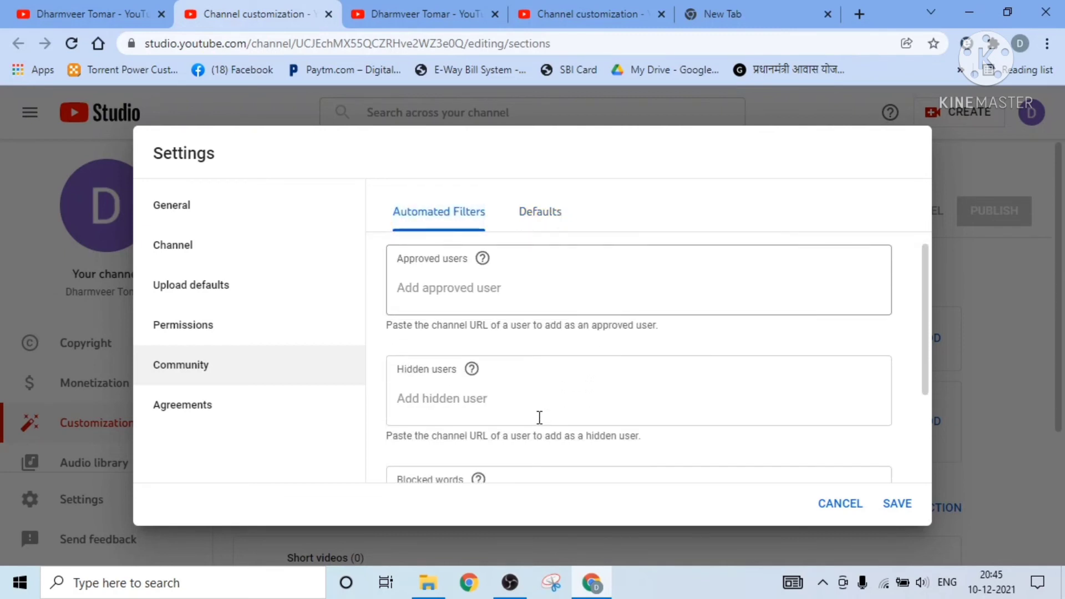
pyautogui.scroll(-2, 540, 418)
pyautogui.scroll(-2, 540, 408)
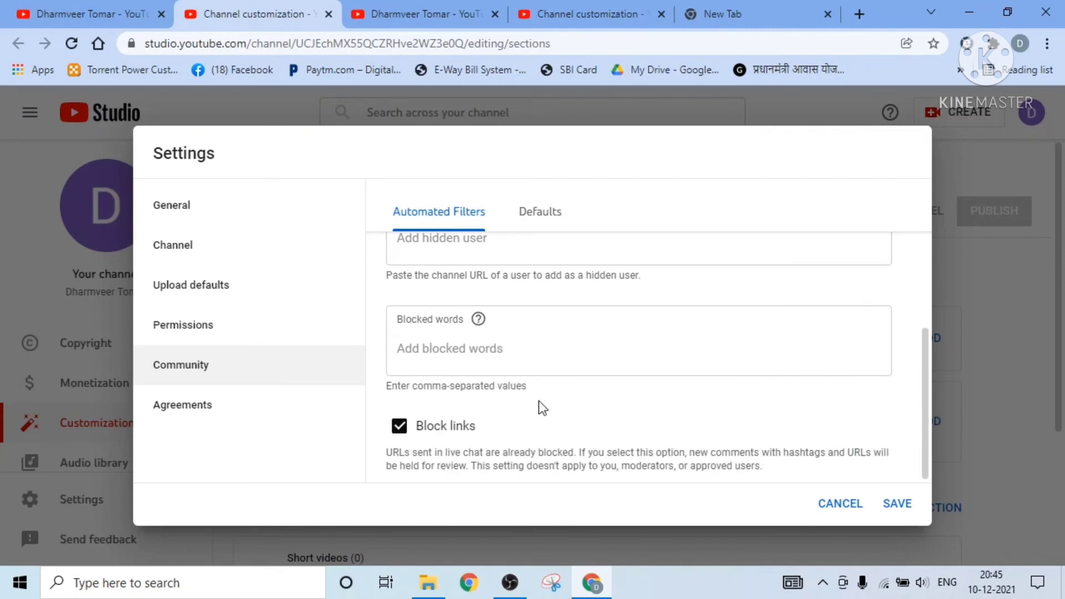